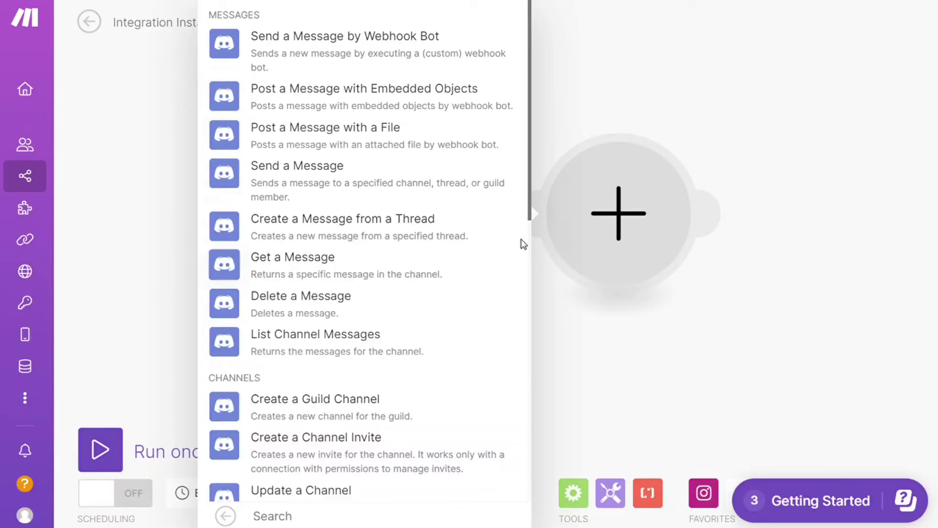
left_click_drag(530, 209, 506, 320)
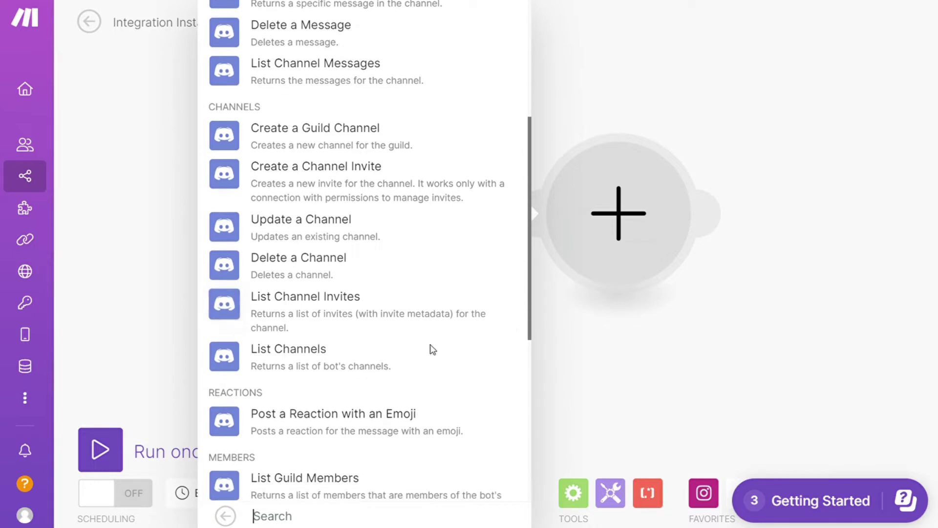
Step: Add Discord's Post a Reaction with an Emoji module and close its connection settings
left_click(389, 421)
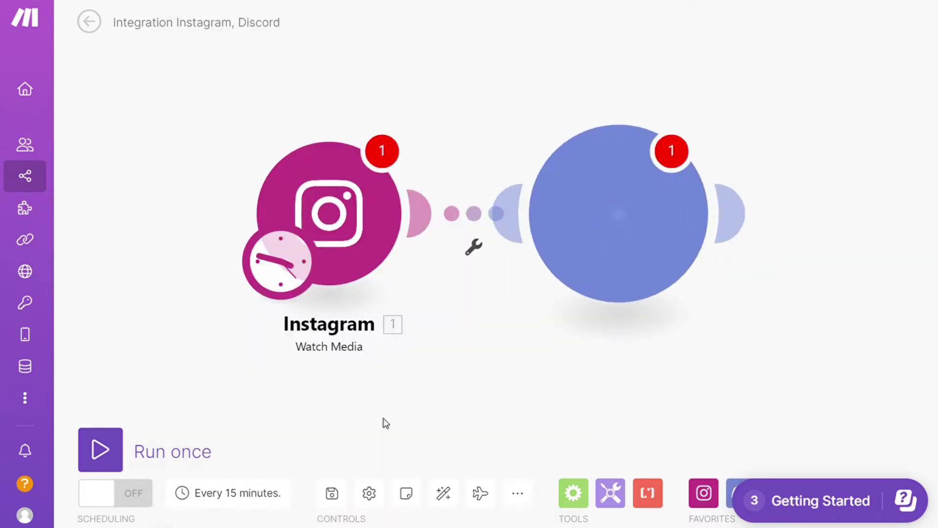
left_click(508, 415)
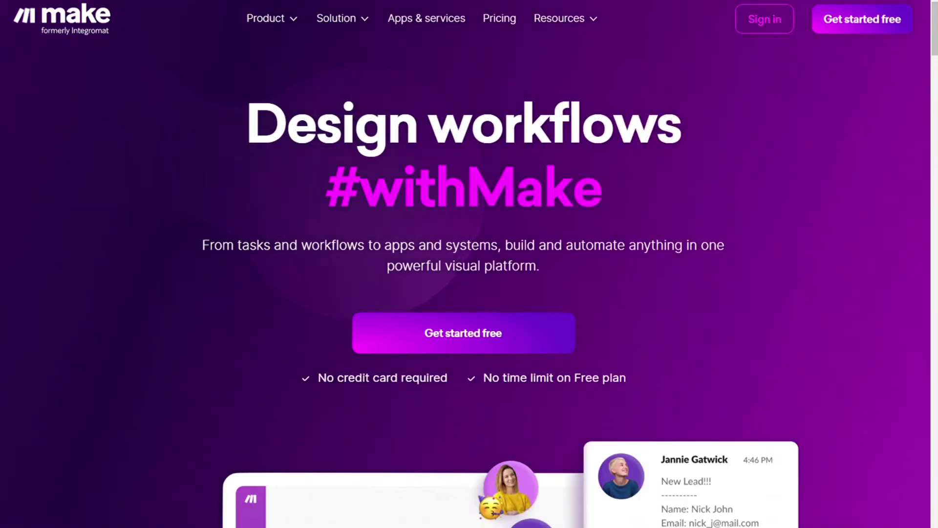
scroll(470, 294, "down", 5)
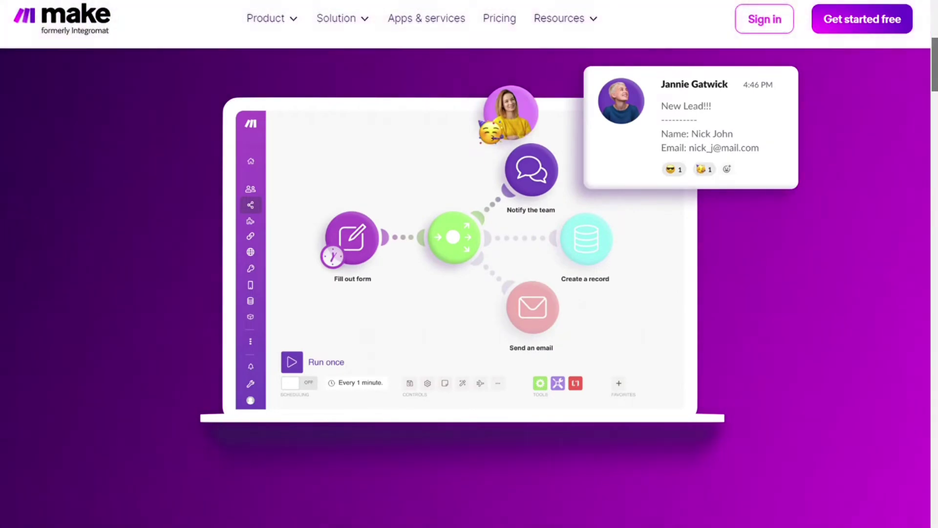
scroll(470, 293, "up", 5)
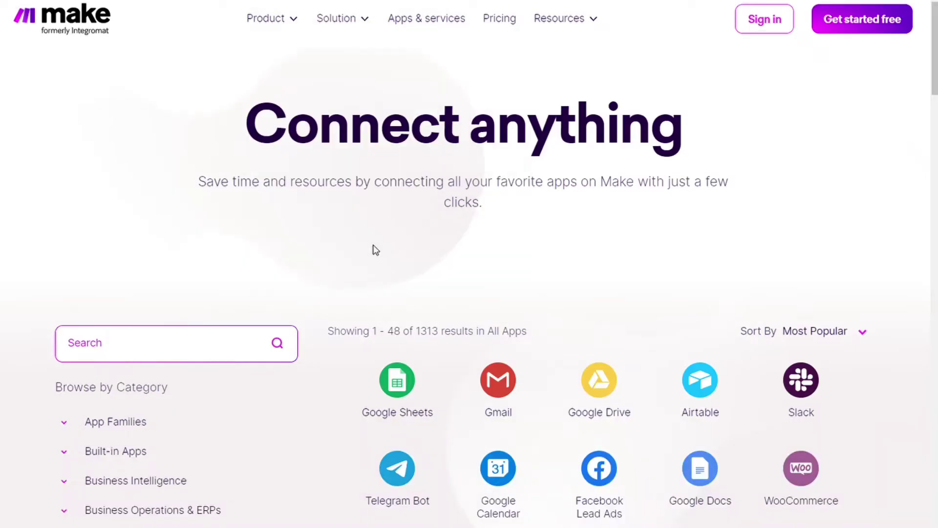
Step: Highlight the directory's total app count, then clear the highlight
double_click(423, 334)
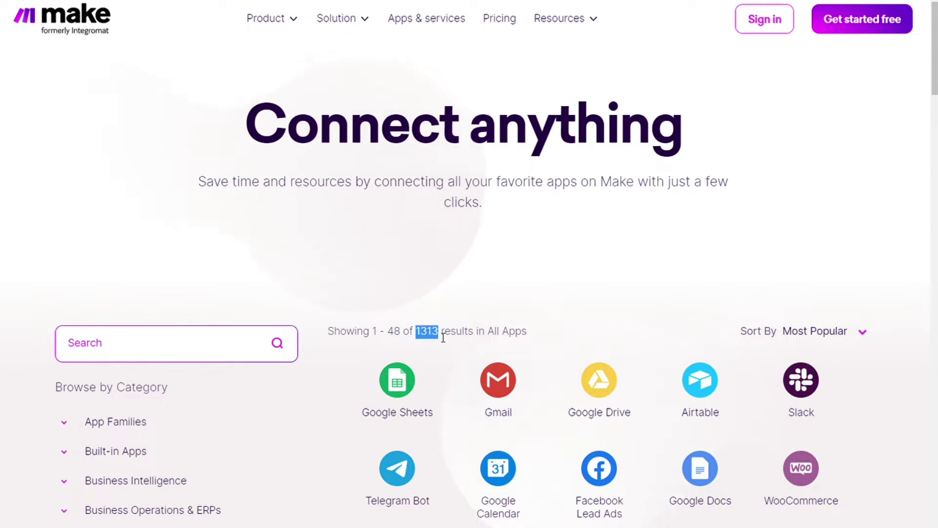
left_click(546, 309)
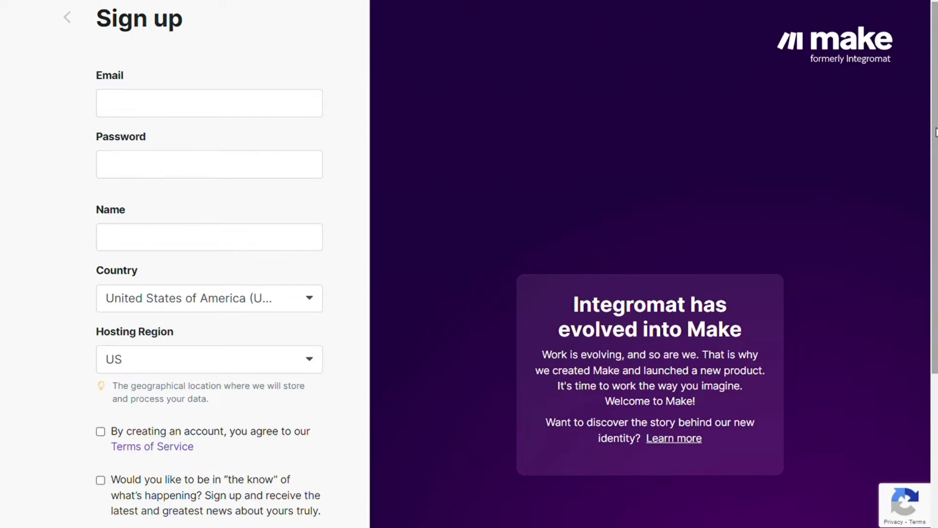
left_click_drag(935, 132, 935, 212)
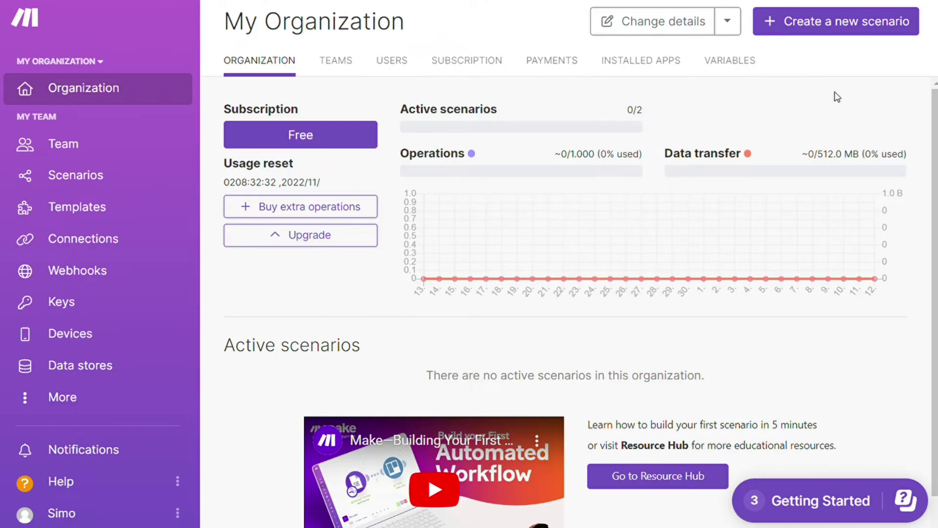
Step: Create a blank scenario with an Instagram Watch Media trigger, leaving its connection unset
left_click(845, 27)
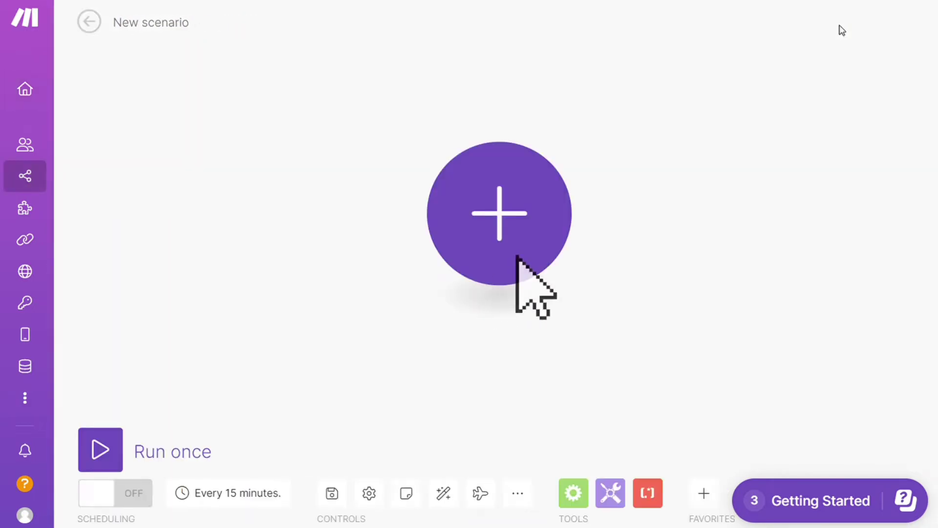
left_click(508, 223)
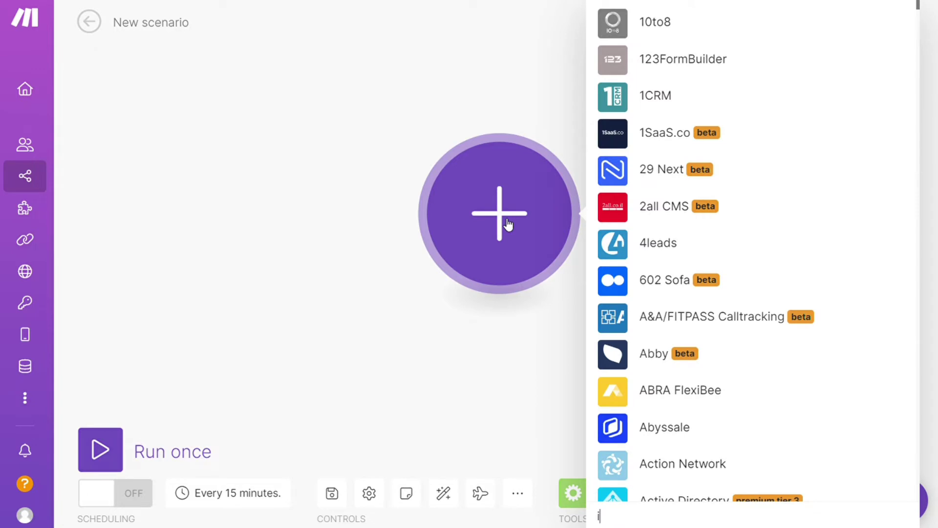
type("insta")
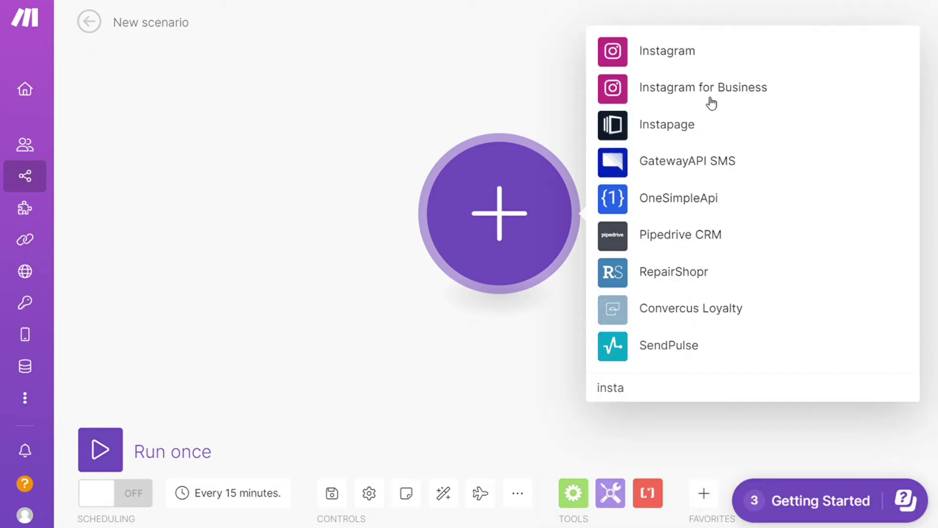
left_click(684, 58)
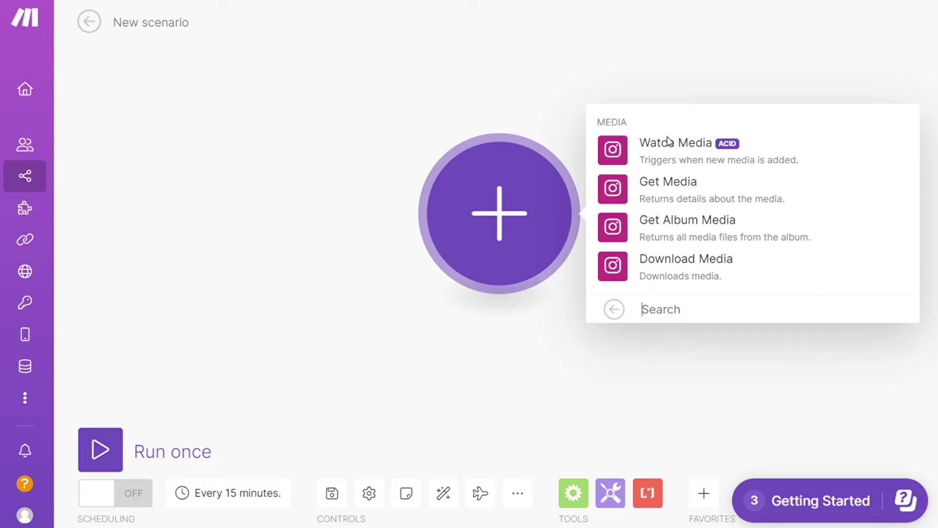
left_click(689, 150)
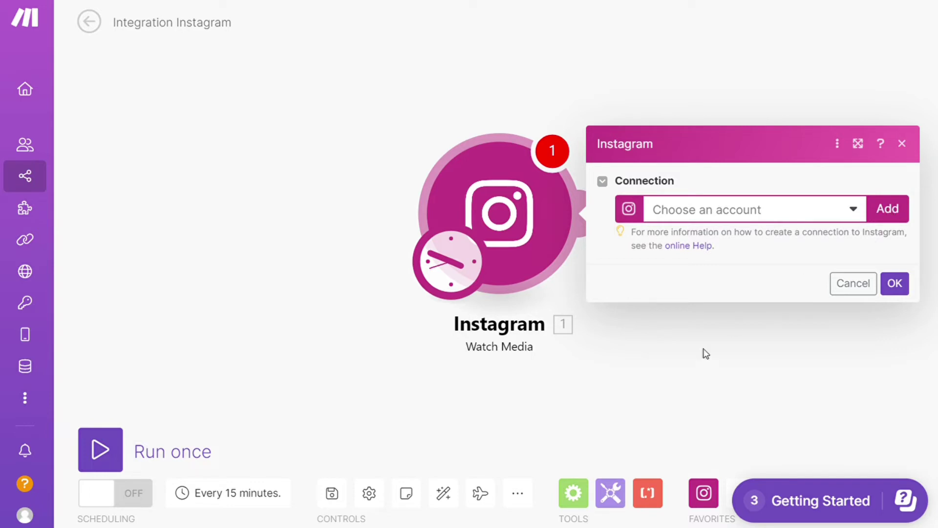
left_click(676, 368)
Step: Append Discord's Post a Message with a File module, then discard changes and go to Templates
left_click(596, 212)
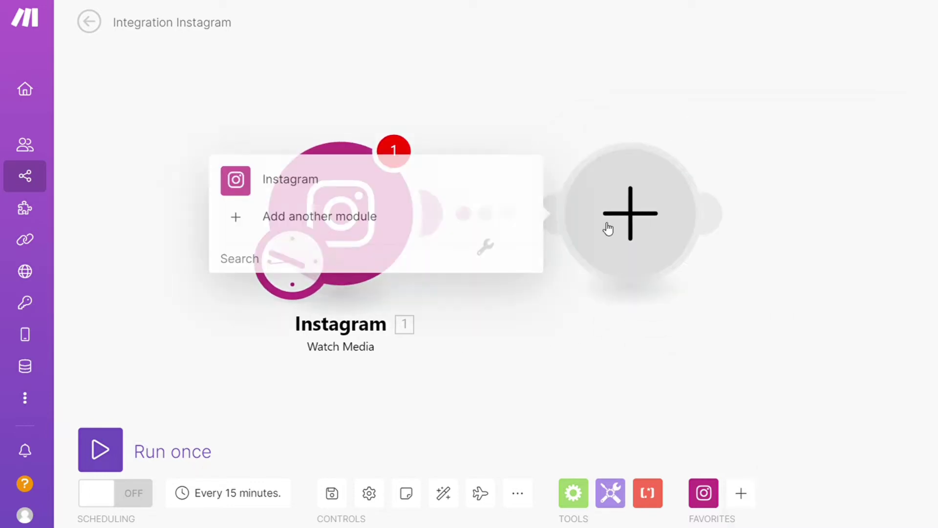
type("discord")
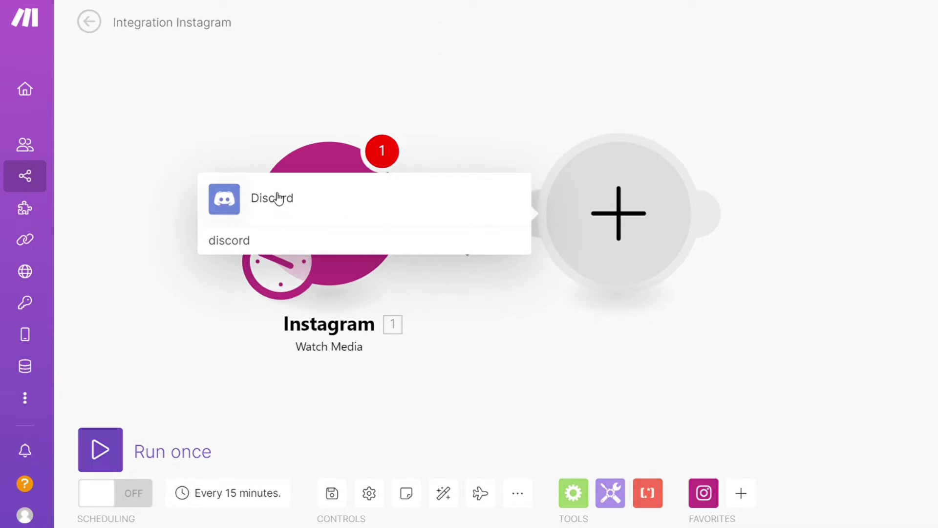
left_click(278, 197)
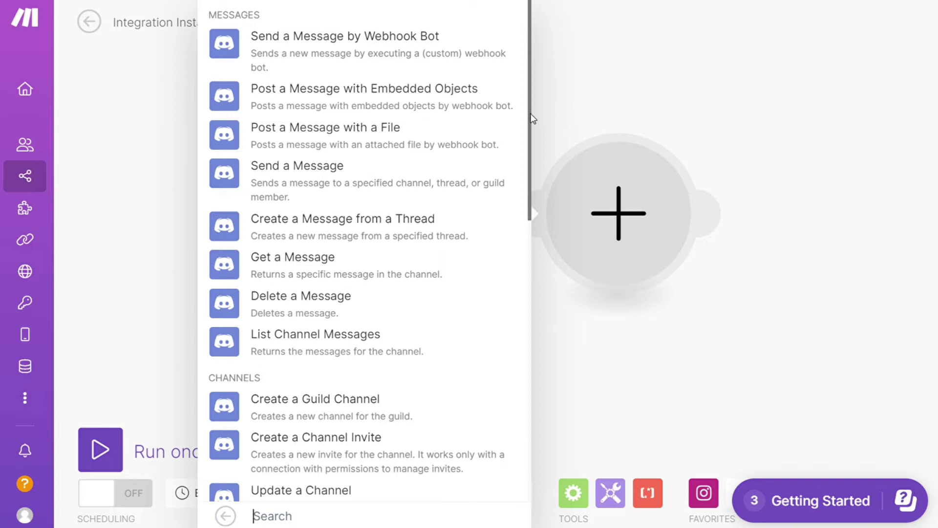
scroll(513, 183, "down", 3)
scroll(498, 242, "down", 3)
scroll(491, 278, "down", 2)
scroll(491, 302, "down", 2)
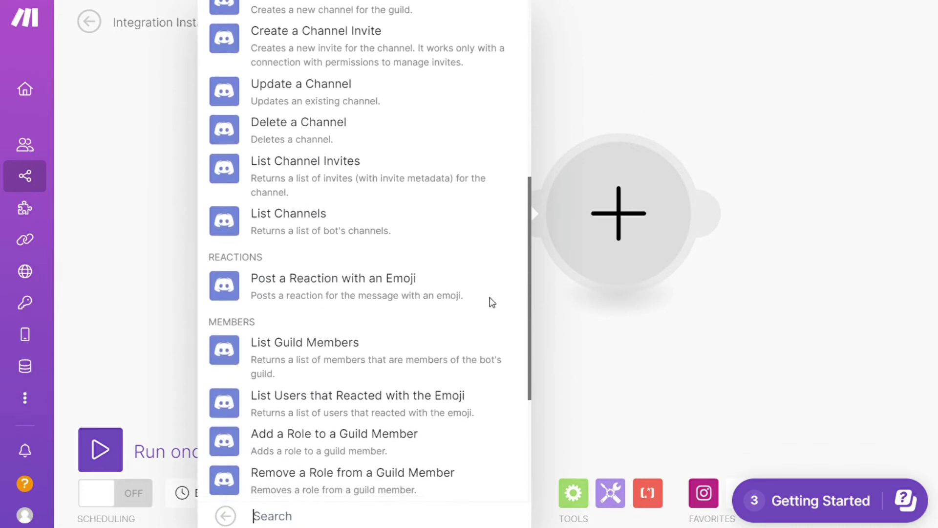
scroll(491, 303, "down", 1)
scroll(506, 169, "up", 4)
scroll(513, 118, "up", 3)
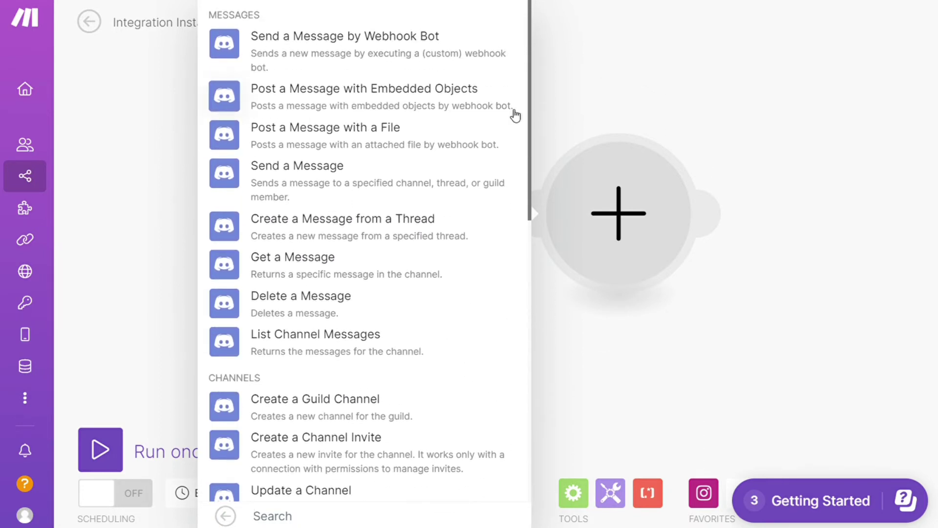
left_click(375, 135)
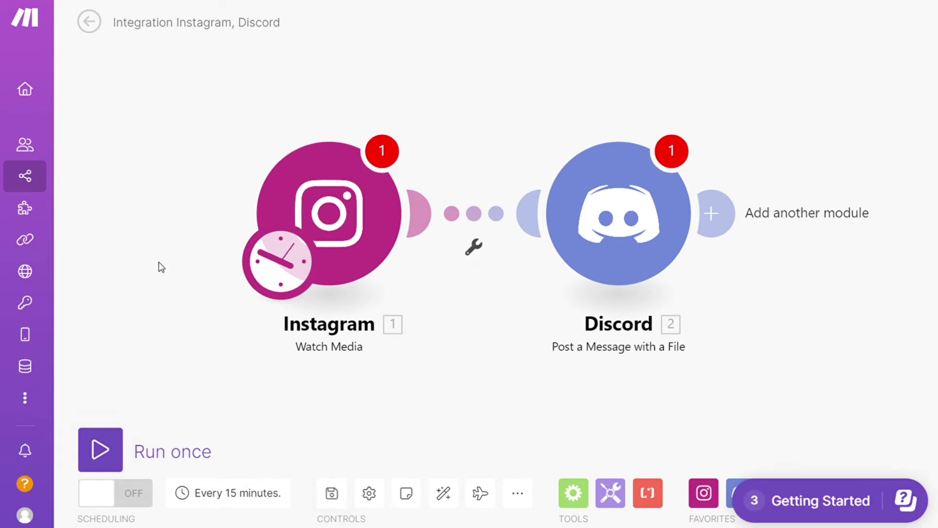
mouse_move(25, 209)
left_click(70, 209)
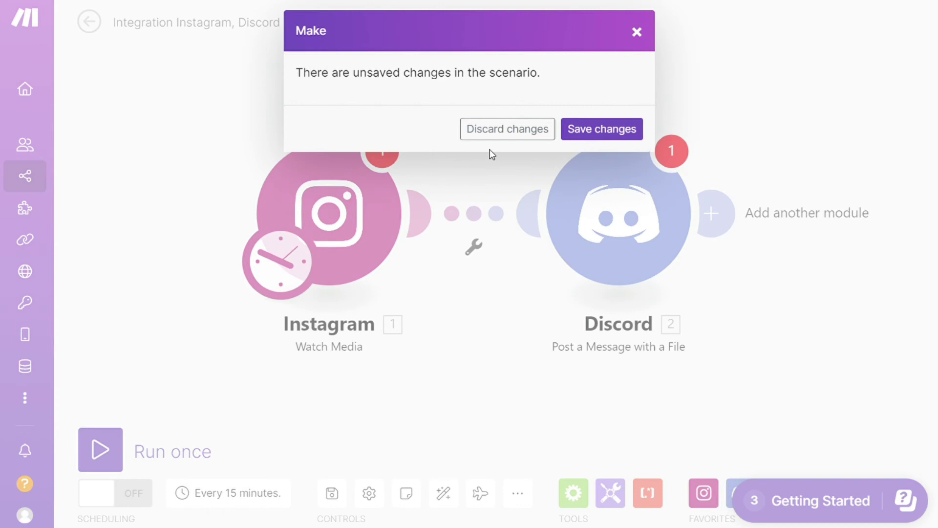
left_click(508, 129)
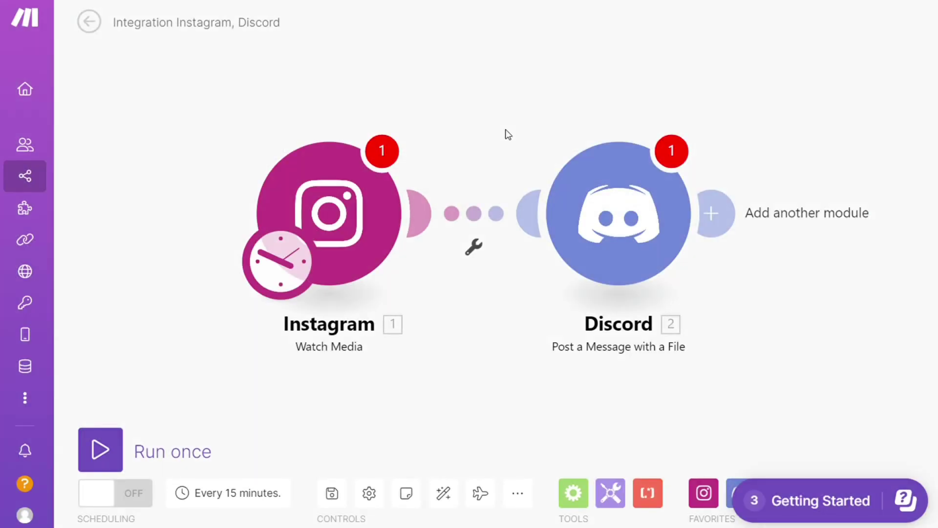
Step: Filter the public templates by the Instagram app and review the matching templates
left_click(682, 22)
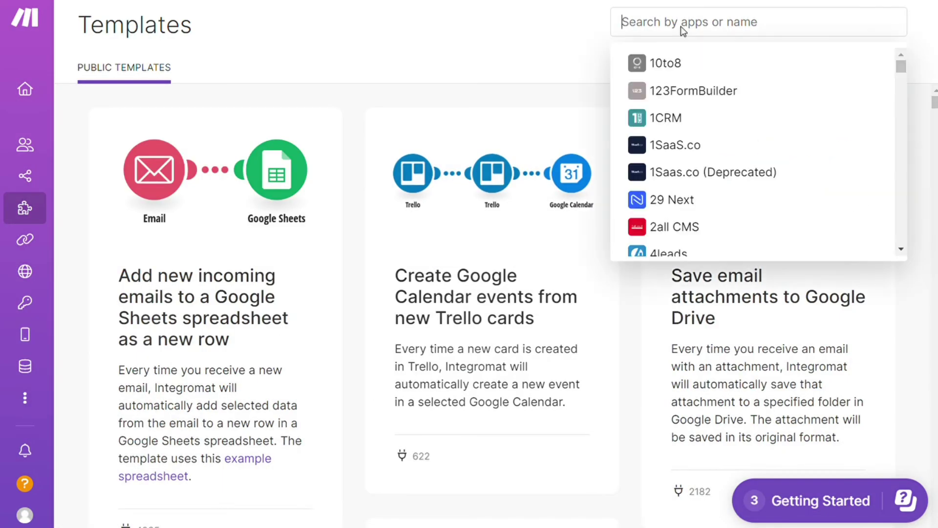
type("insta")
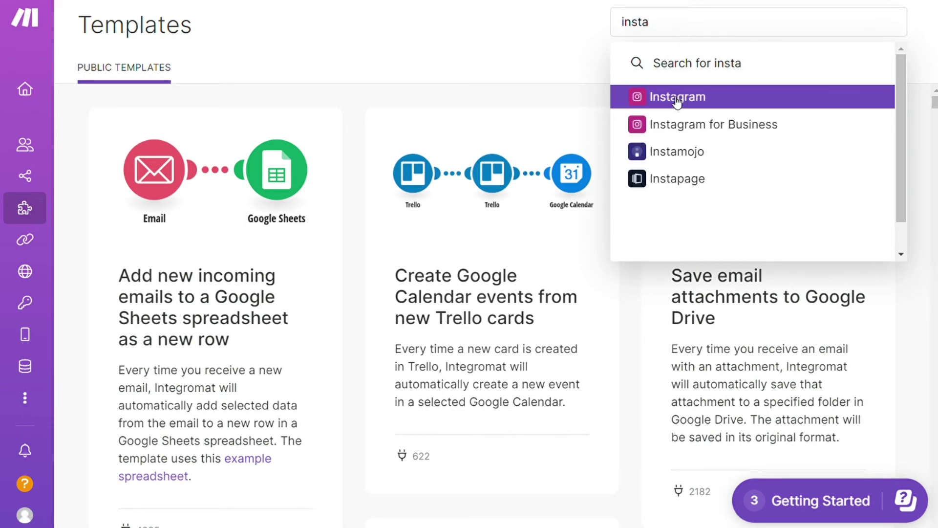
left_click(677, 96)
left_click(561, 94)
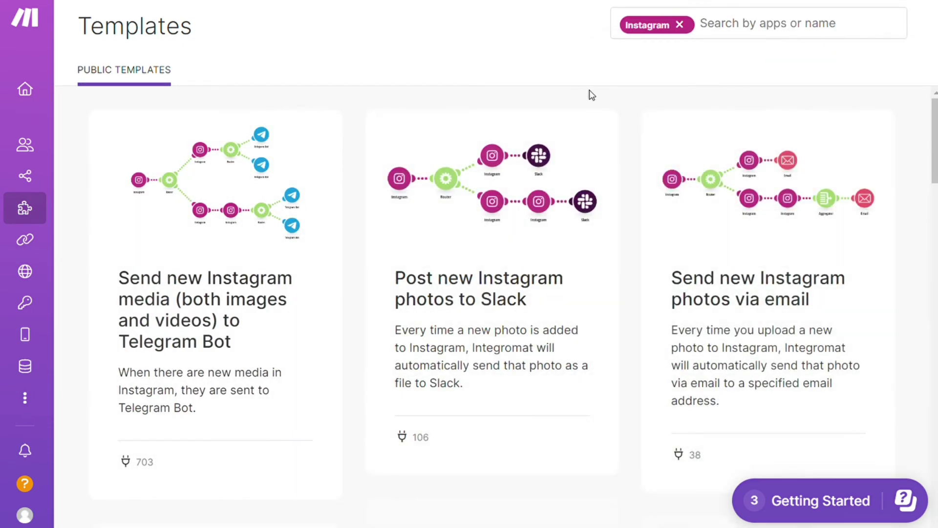
mouse_move(935, 127)
left_mouse_down()
mouse_move(925, 253)
mouse_move(907, 122)
left_mouse_up()
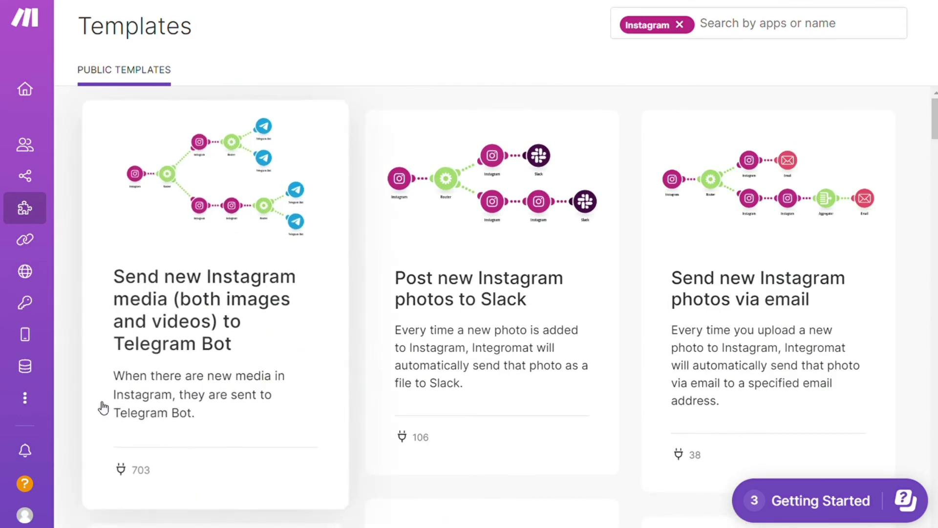
left_click(41, 483)
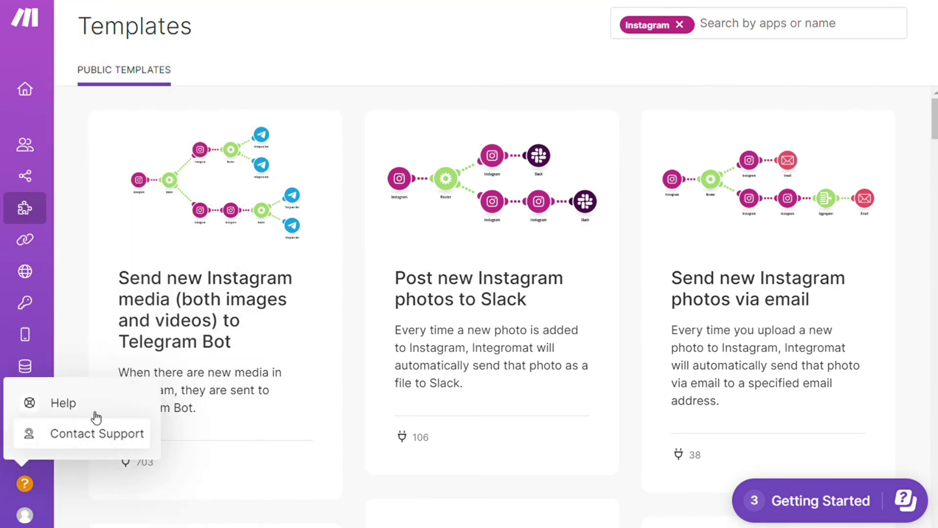
Step: Open the Contact Support form and move down to its scenario URL field
left_click(97, 433)
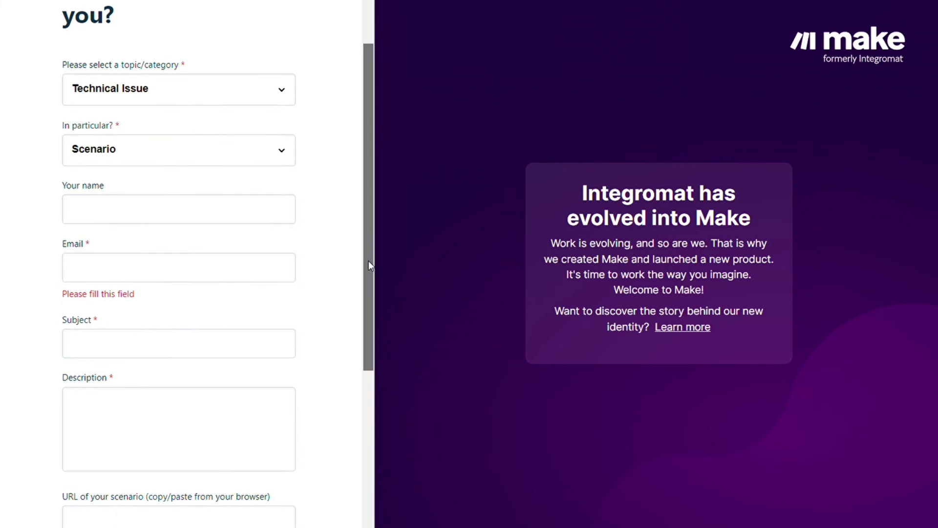
left_click_drag(368, 211, 369, 411)
left_click(253, 273)
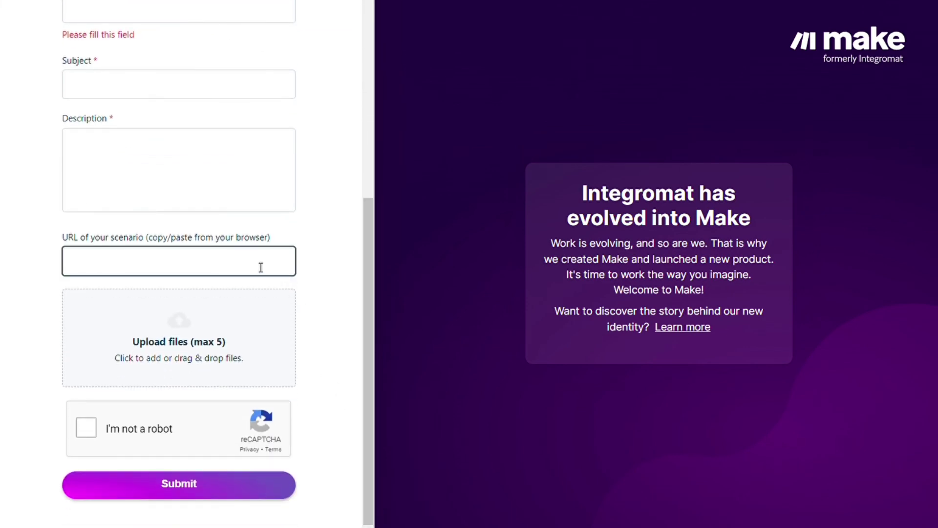
left_click(327, 261)
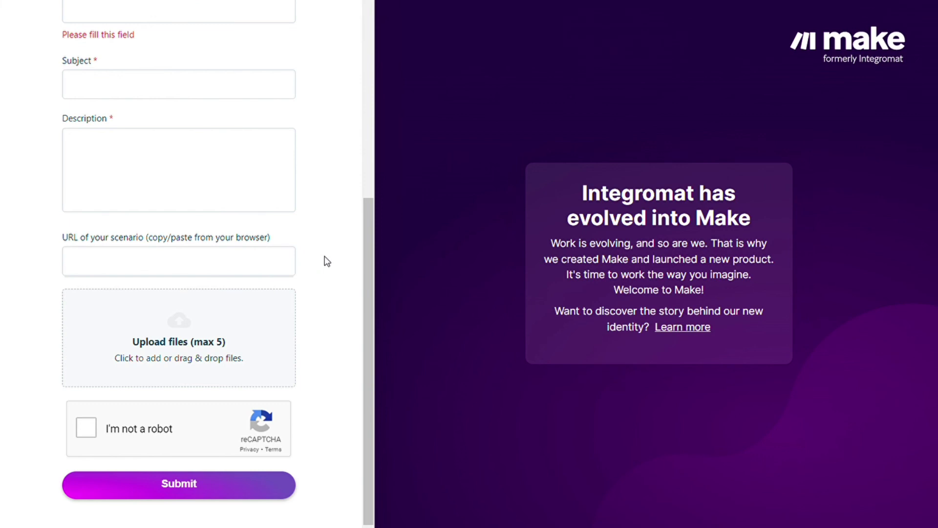